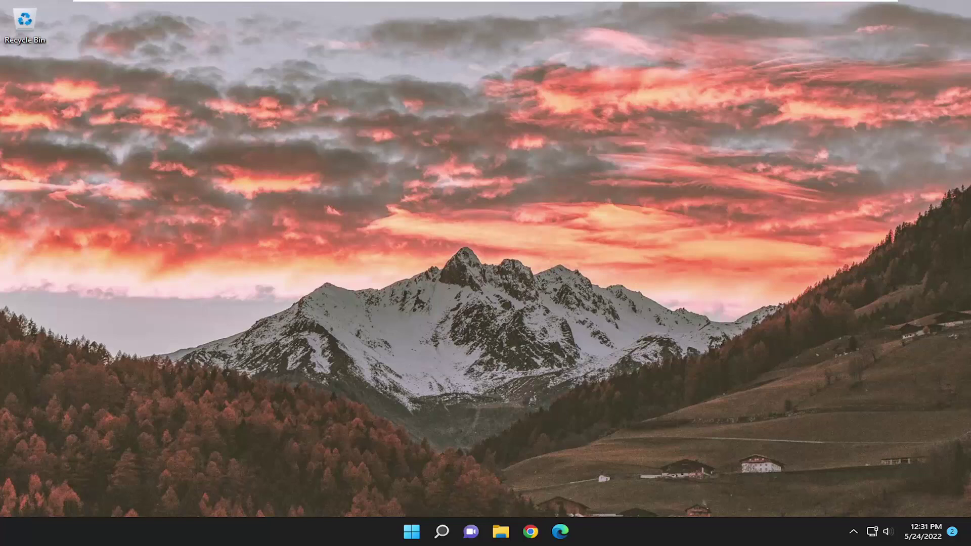
# Step: Launch Control Panel via search and go to Programs and Features in Large icons view
pyautogui.click(444, 533)
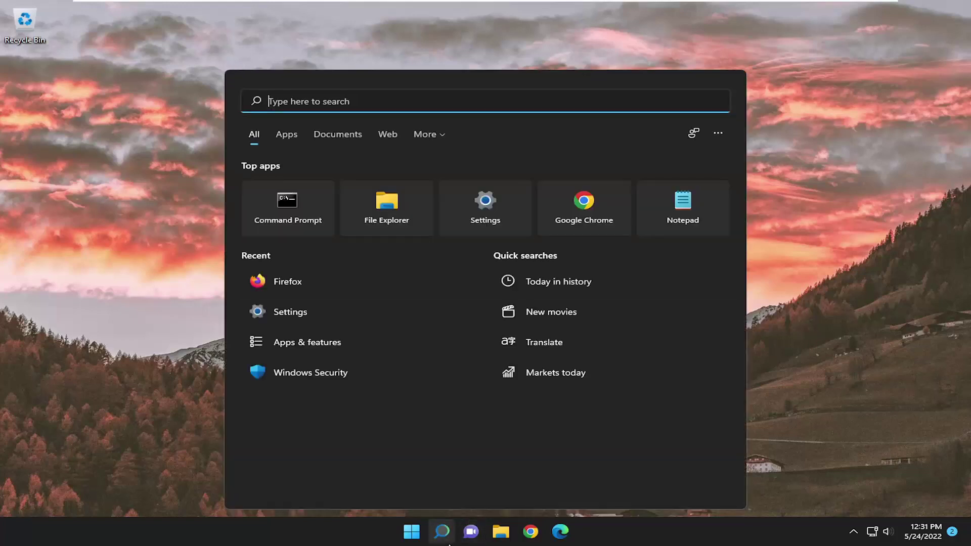
pyautogui.write('control panel')
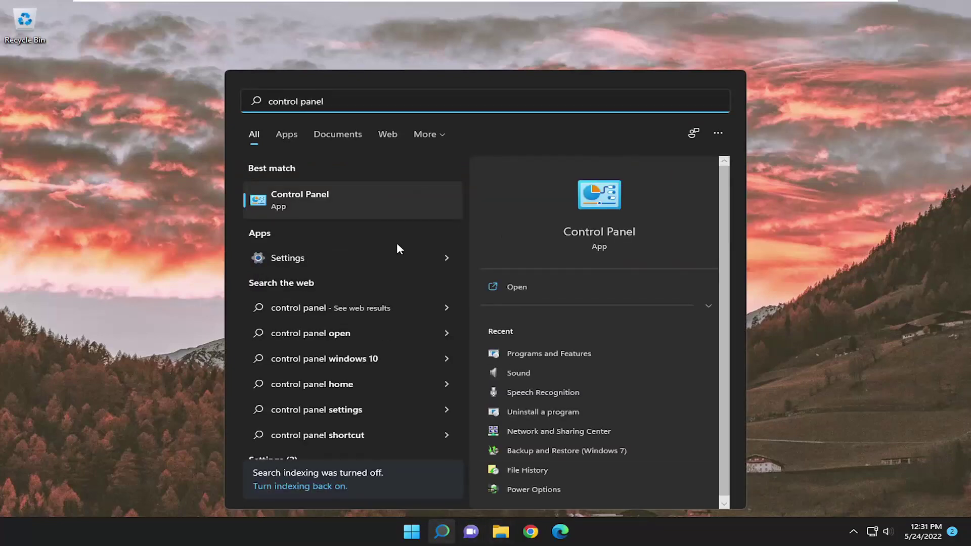
pyautogui.click(367, 199)
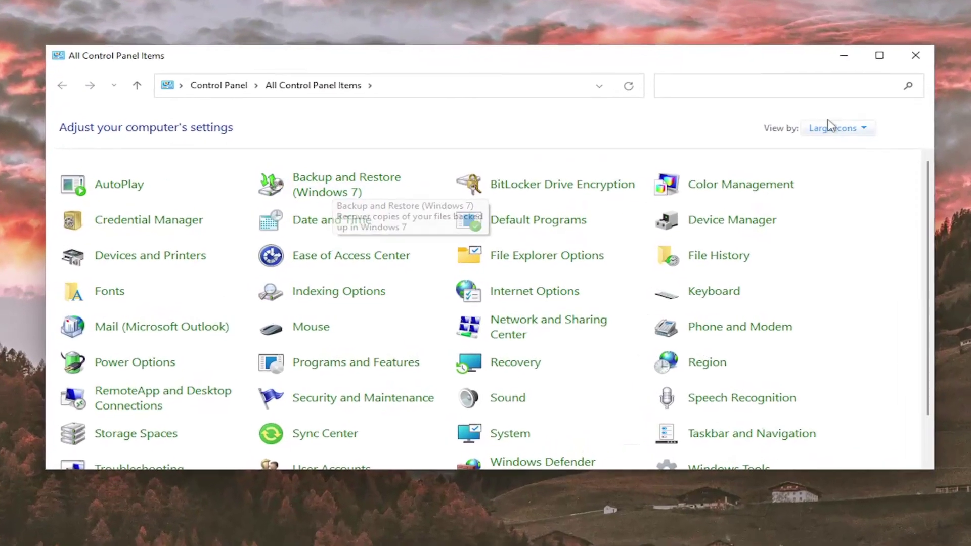
pyautogui.click(816, 142)
pyautogui.click(847, 174)
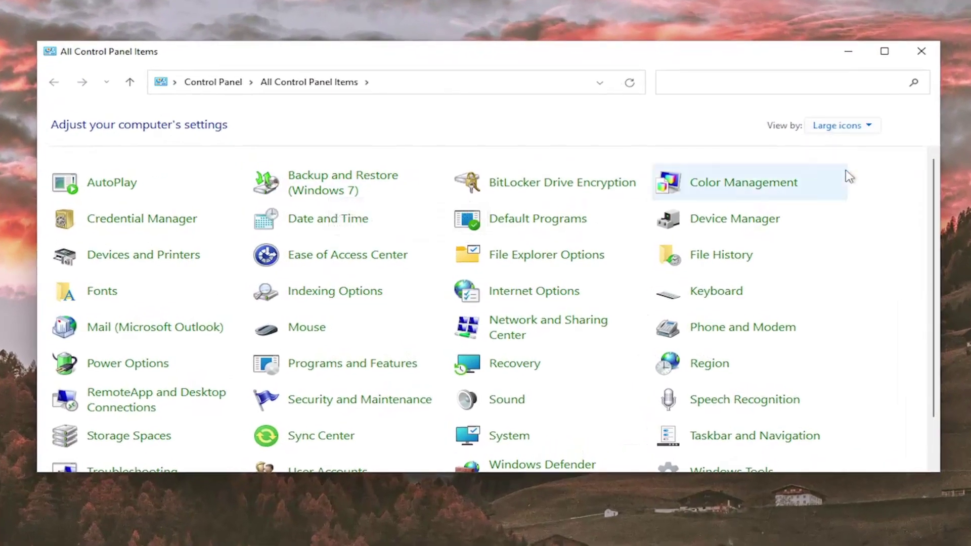
pyautogui.click(358, 368)
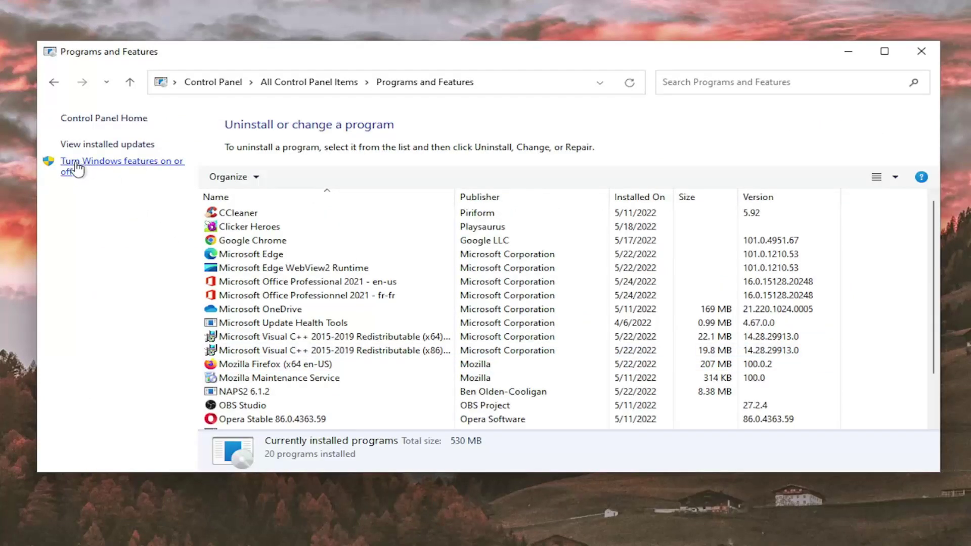
# Step: Uncheck .NET Framework 4.8 Advanced Services and .NET Framework 3.5 in Windows Features and confirm
pyautogui.click(106, 166)
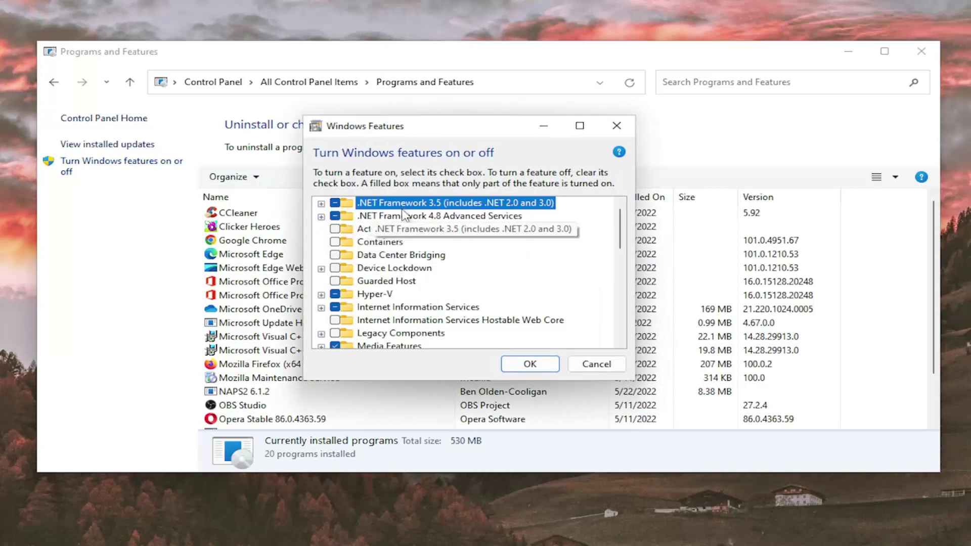
pyautogui.click(335, 215)
pyautogui.click(335, 204)
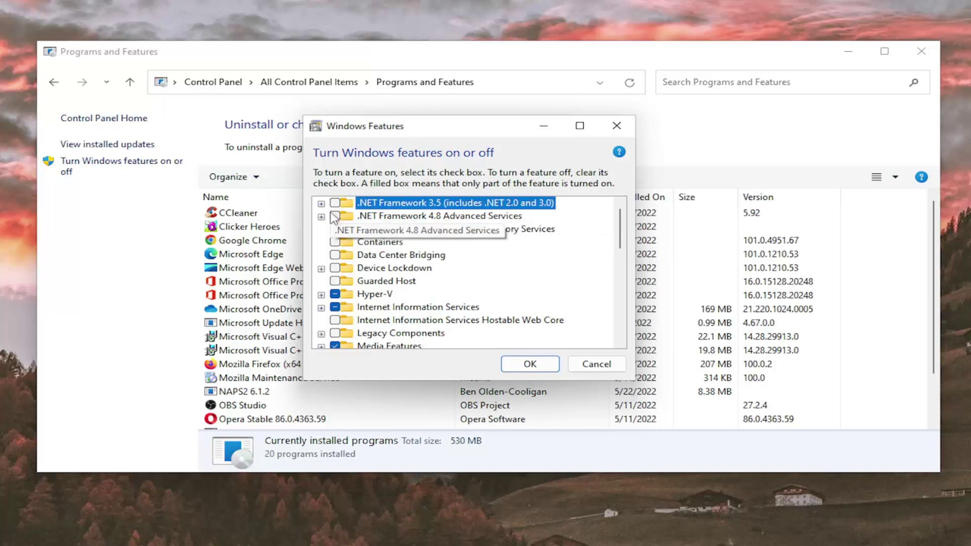
pyautogui.click(540, 370)
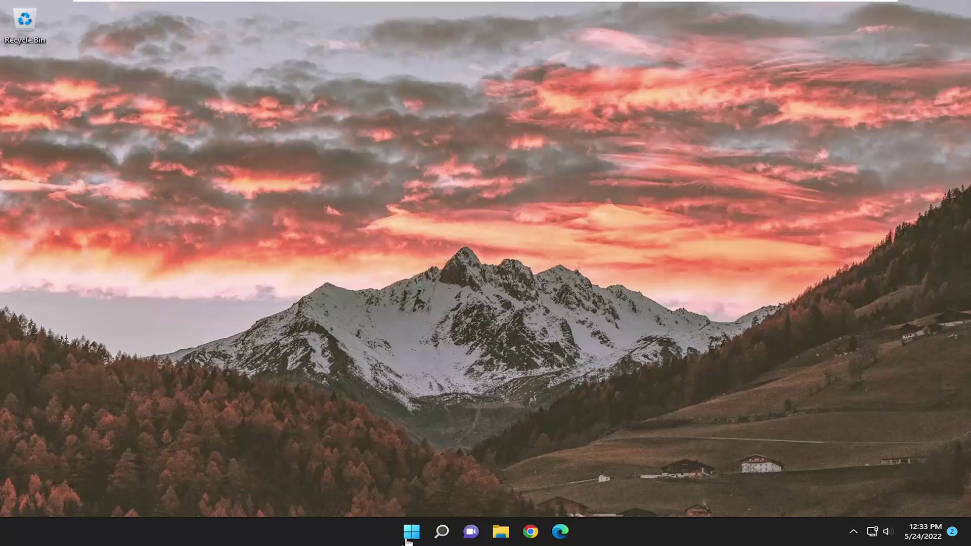
# Step: Find 'windows features' via search, re-check both .NET Framework entries and confirm
pyautogui.click(444, 532)
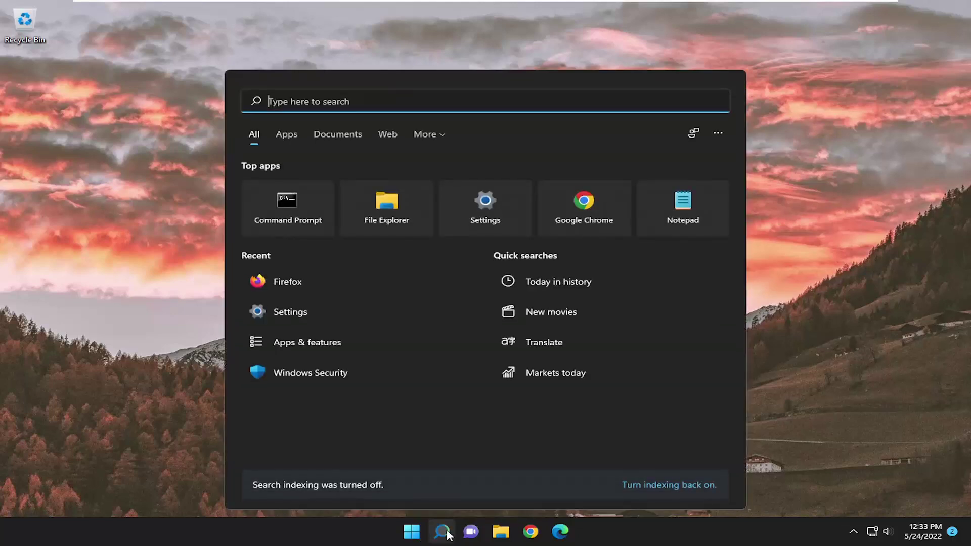
pyautogui.write('windows feat')
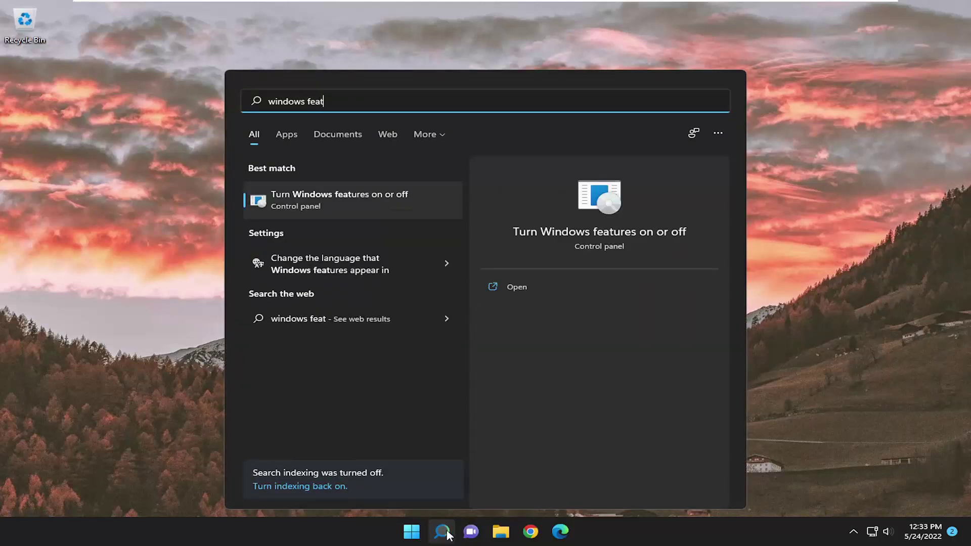
pyautogui.write('ures')
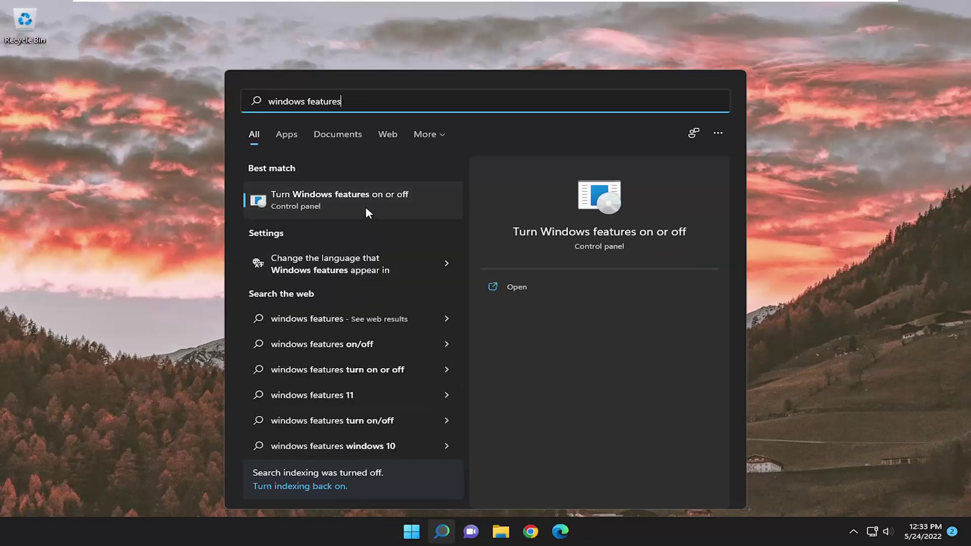
pyautogui.click(366, 200)
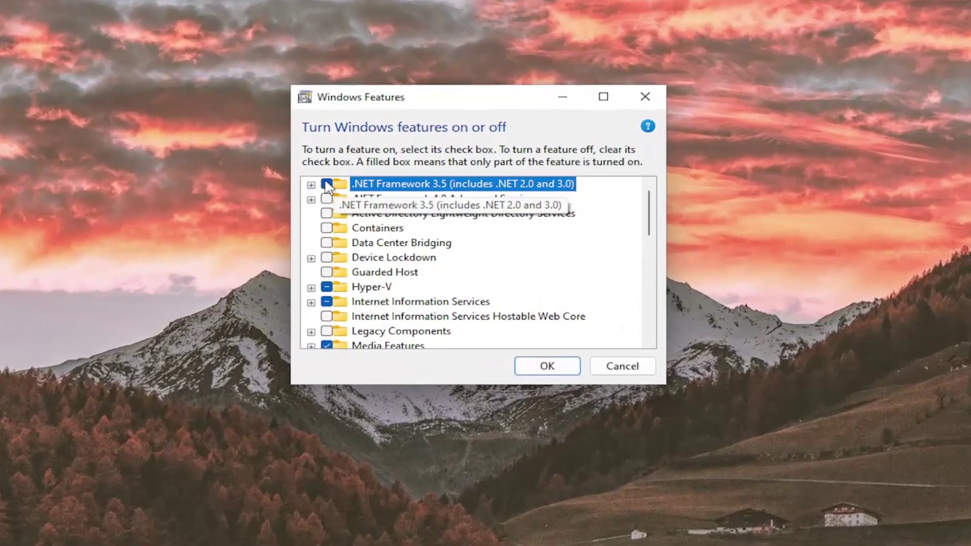
pyautogui.click(326, 199)
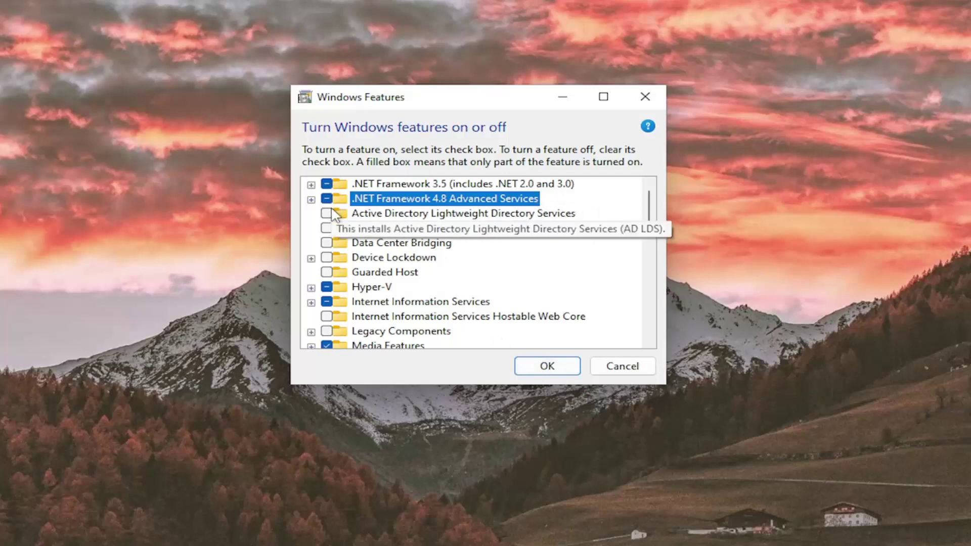
pyautogui.click(556, 373)
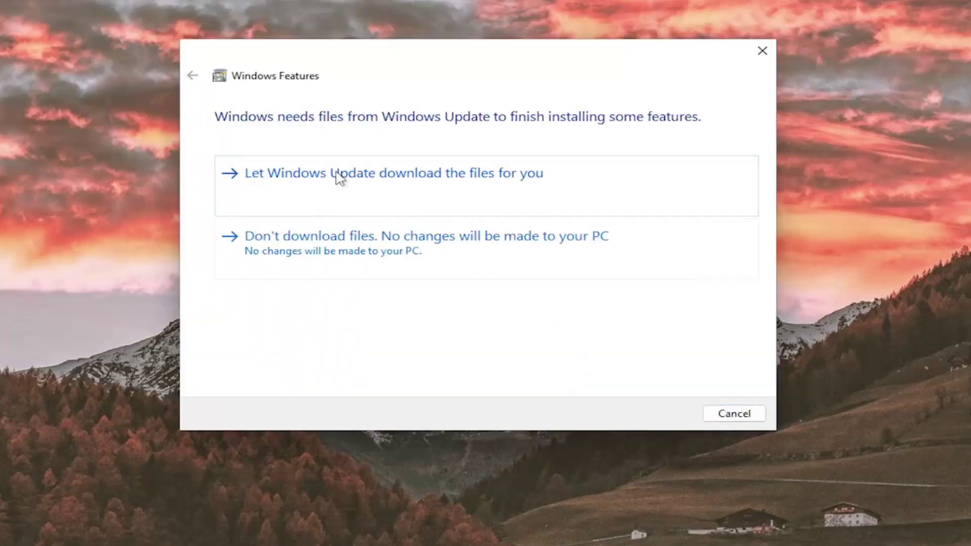
# Step: Let Windows Update download the files needed to finish the .NET Framework install
pyautogui.click(464, 183)
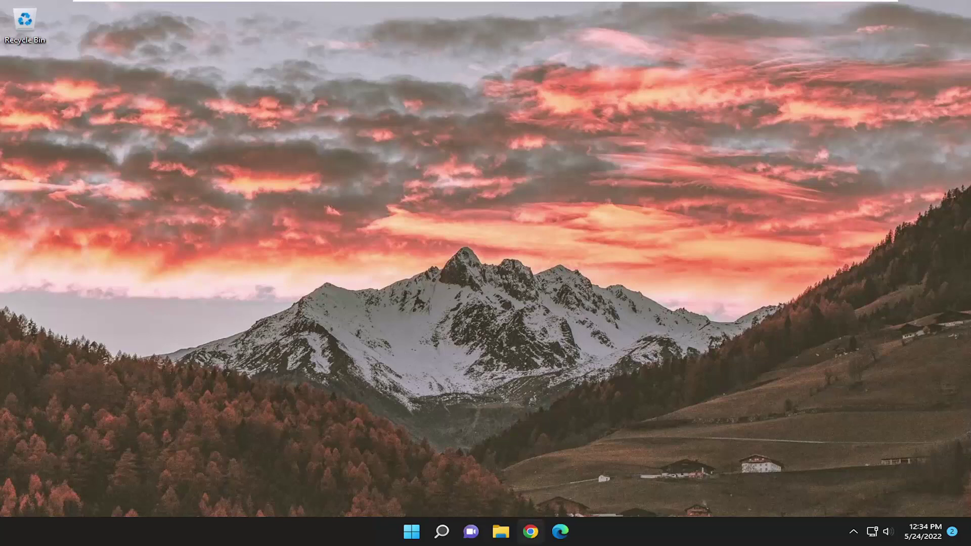
# Step: Download NetFxRepairTool.exe in Chrome from the pasted Microsoft URL and run it, allowing UAC
pyautogui.click(531, 531)
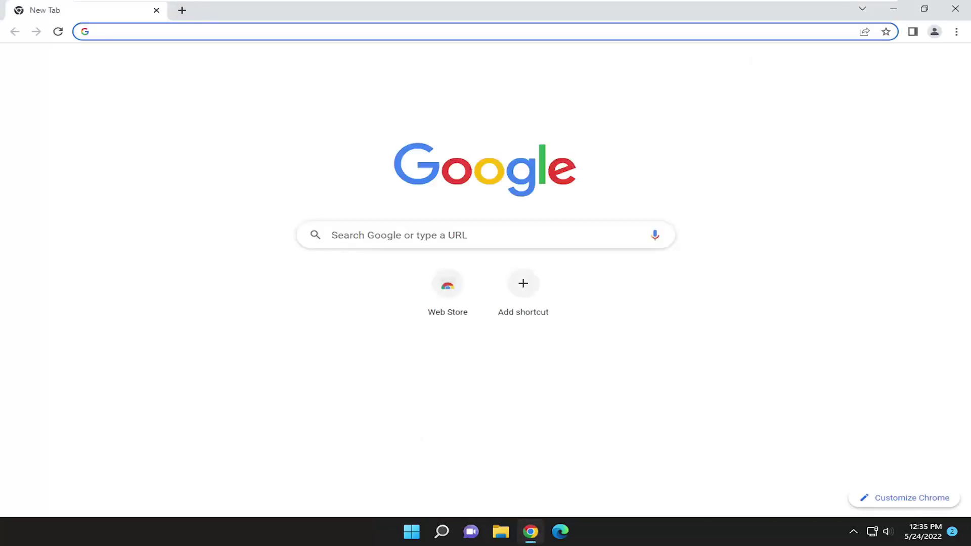
pyautogui.write('https://www.microsoft.com/en-us/download/details.aspx?id=30135')
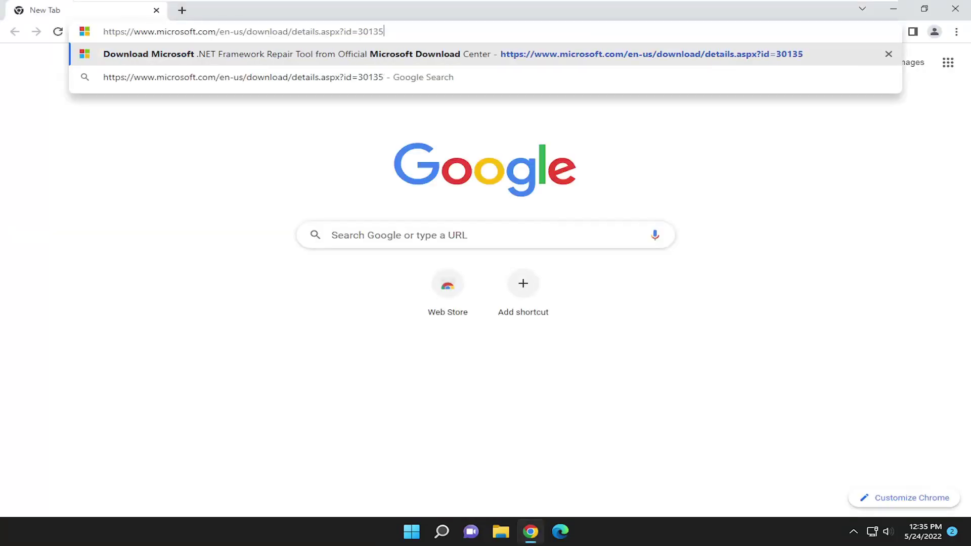
pyautogui.press('Return')
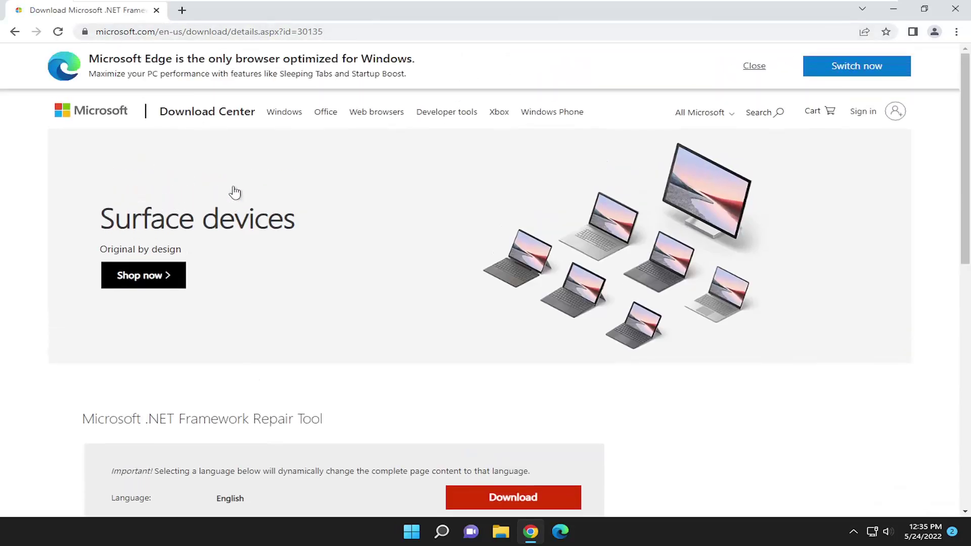
pyautogui.scroll(-2, 246, 345)
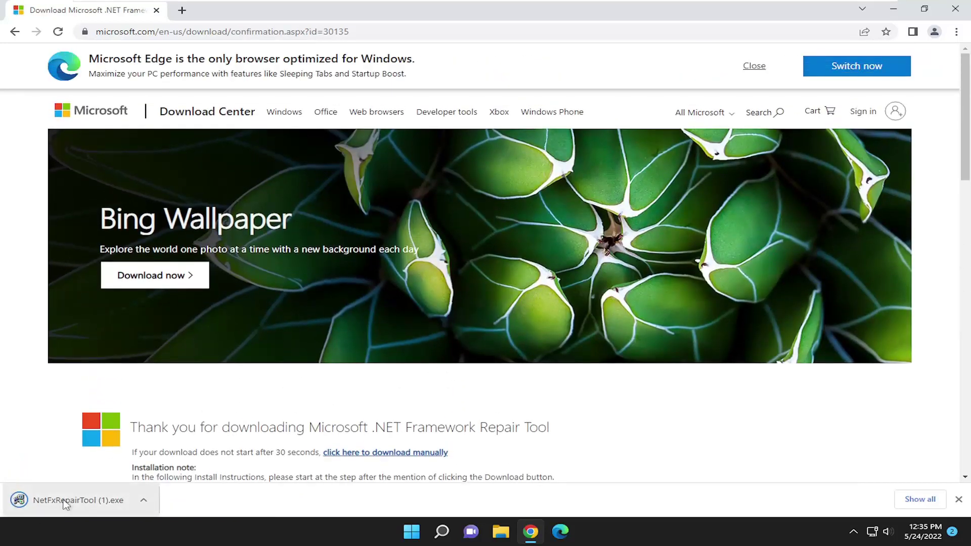
pyautogui.click(65, 500)
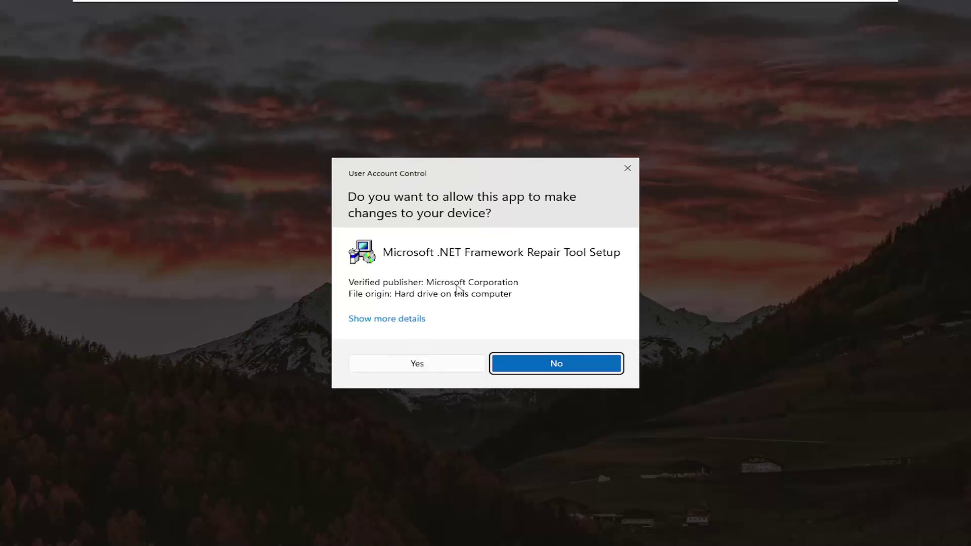
pyautogui.click(418, 363)
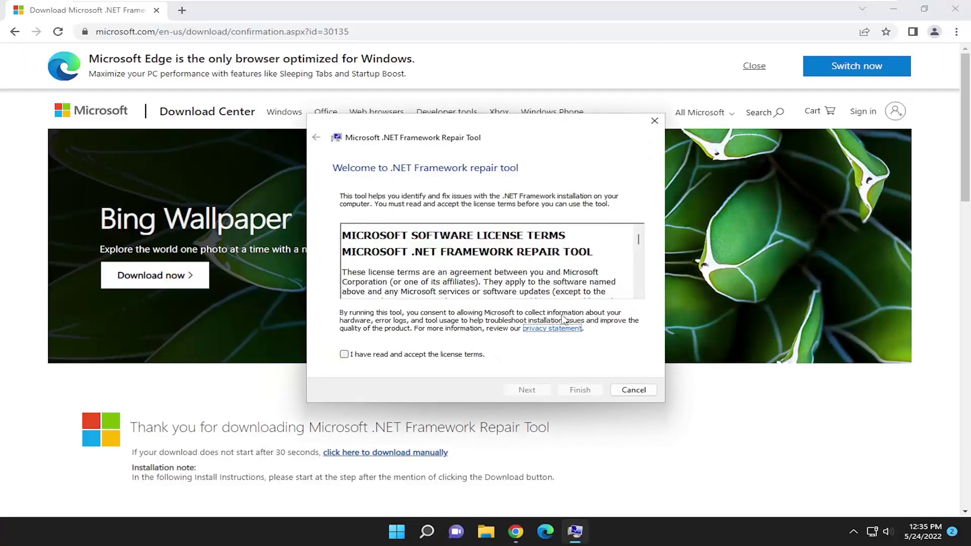
# Step: Accept the repair tool's license terms and apply its recommended repairs through to log collection
pyautogui.click(944, 8)
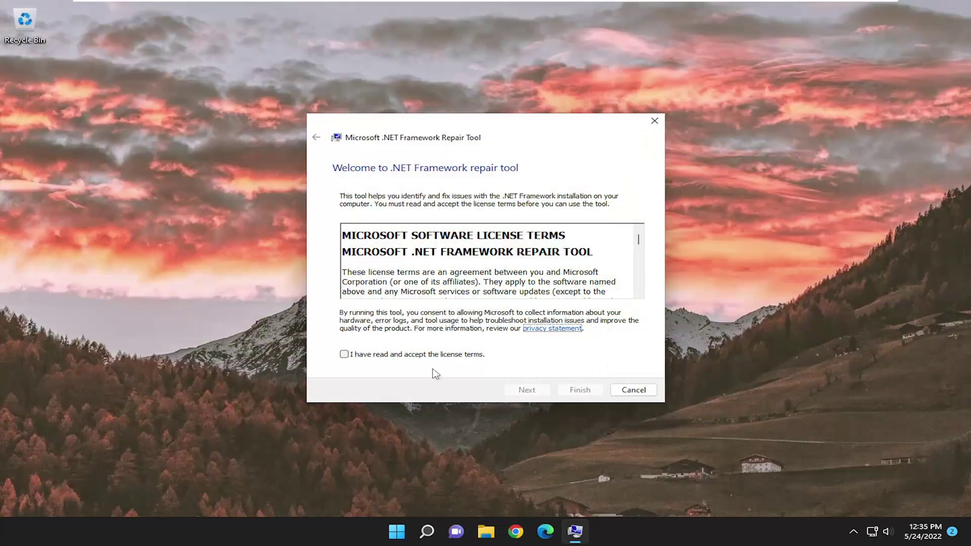
pyautogui.click(408, 354)
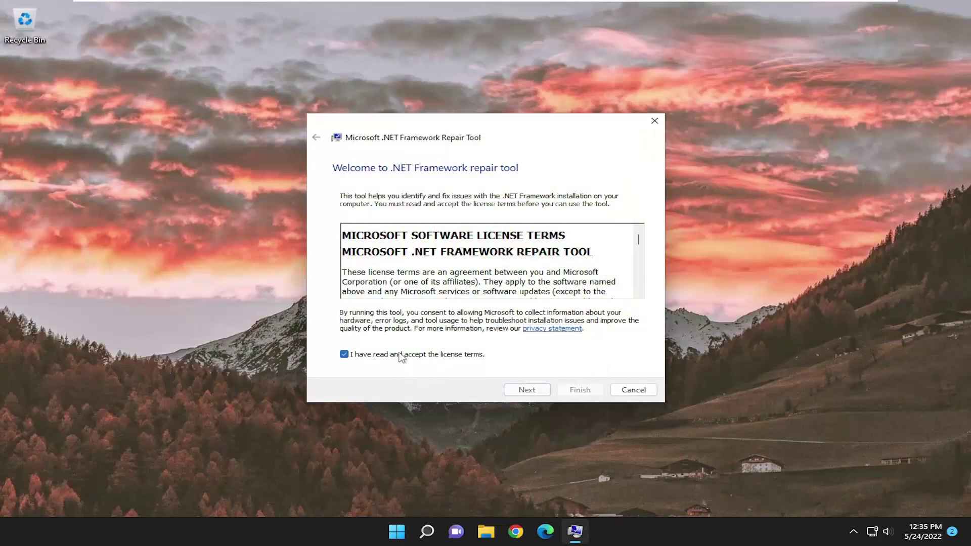
pyautogui.click(536, 397)
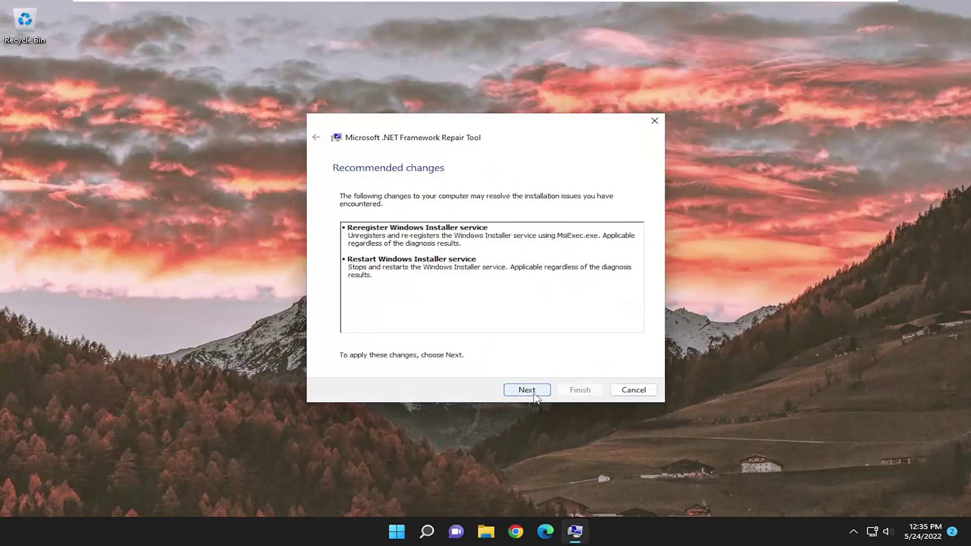
pyautogui.click(535, 397)
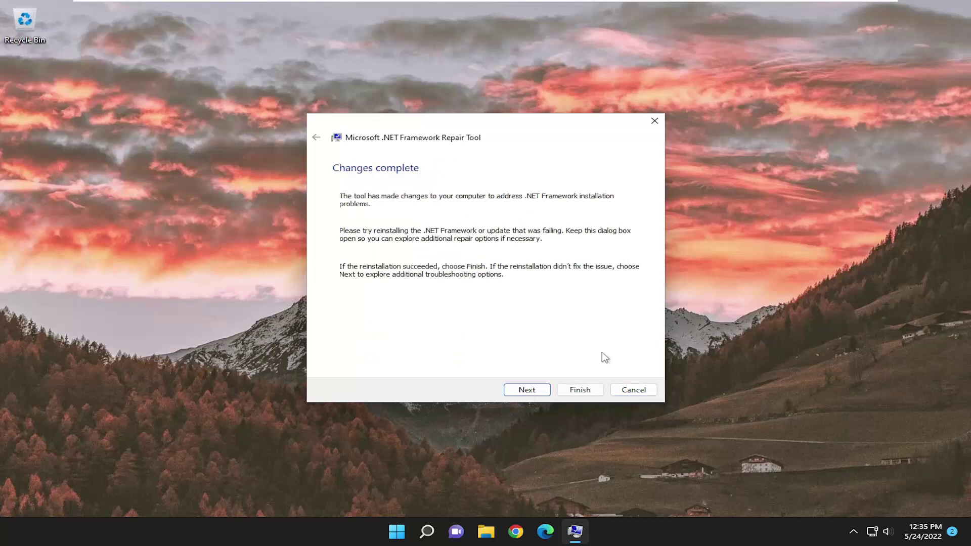
pyautogui.click(524, 400)
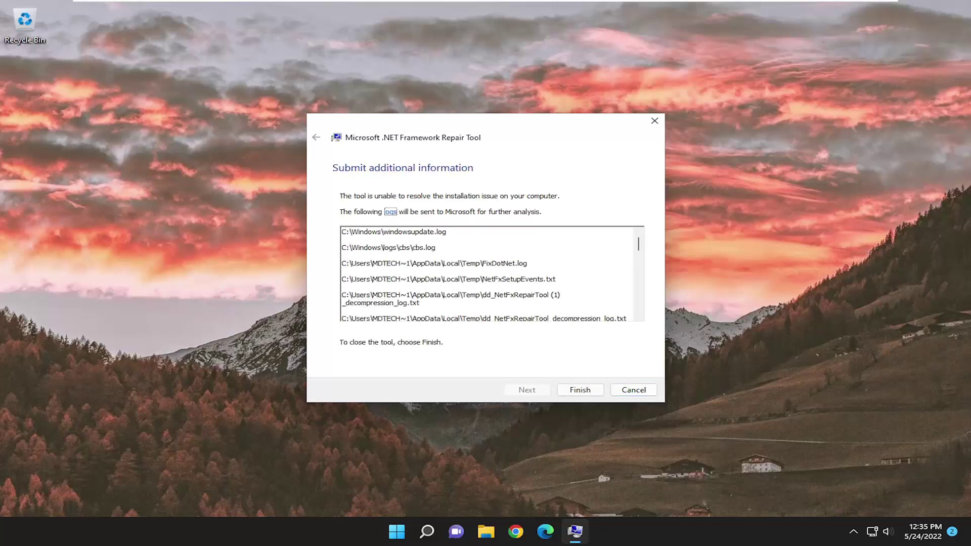
# Step: Finish the repair tool, drop the FixDotNet file in the Recycle Bin, and choose Restart
pyautogui.click(577, 392)
pyautogui.moveTo(14, 79); pyautogui.dragTo(25, 21)
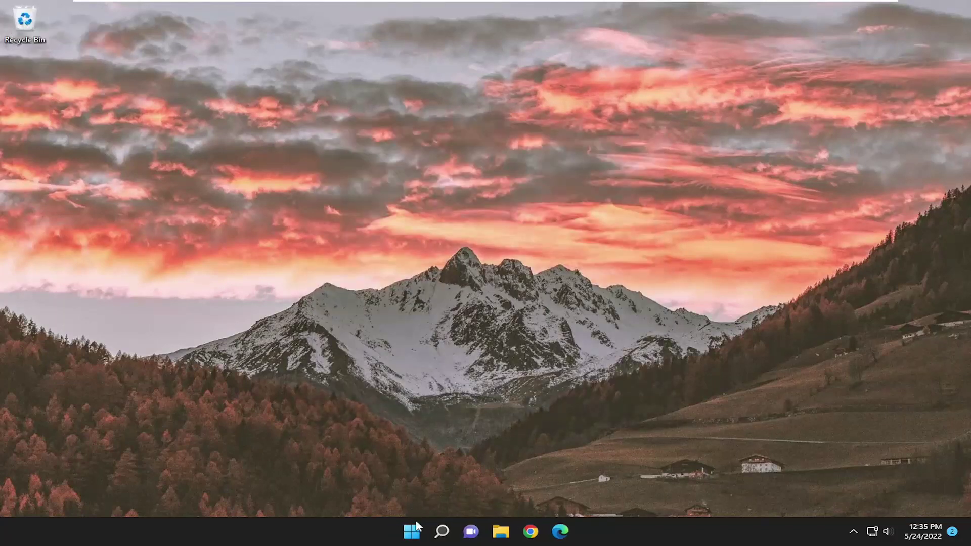
pyautogui.rightClick(419, 531)
pyautogui.moveTo(439, 484)
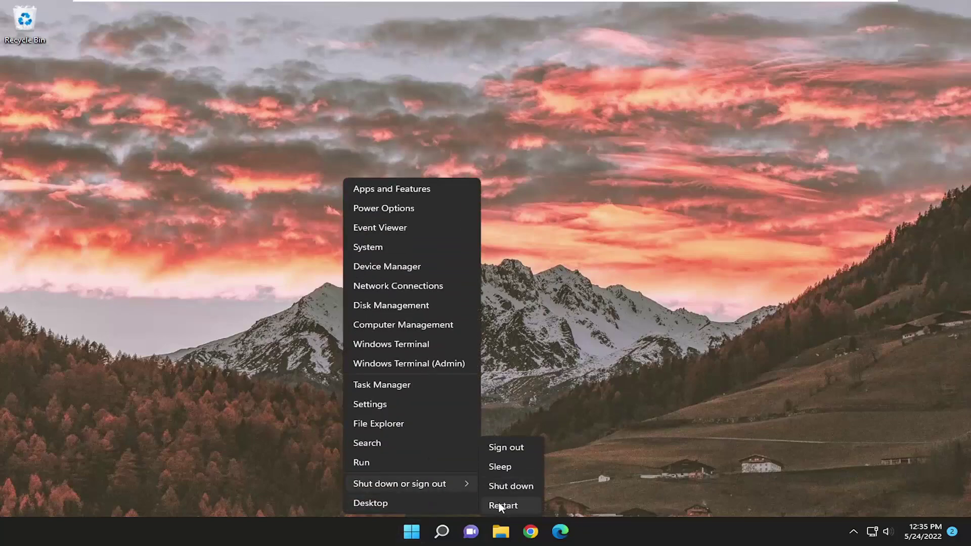